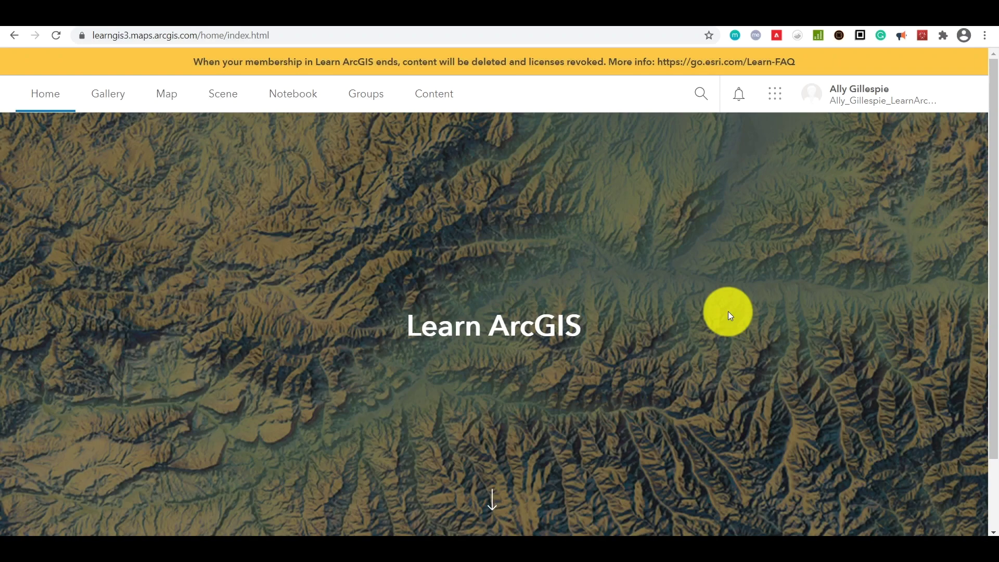
{"action": "scroll", "coordinate": [729, 311], "scroll_direction": "down", "scroll_amount": 2}
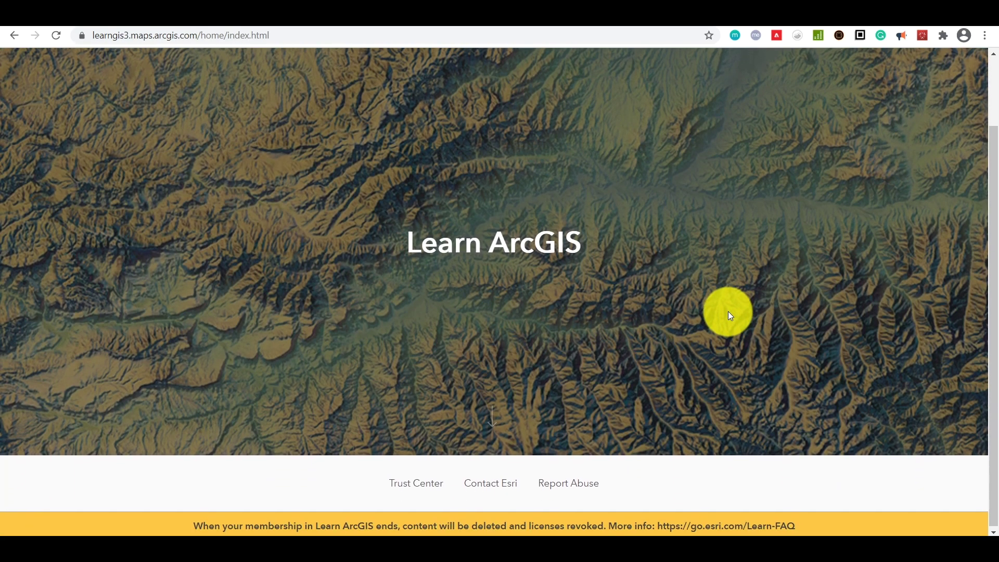
{"action": "scroll", "coordinate": [729, 316], "scroll_direction": "up", "scroll_amount": 2}
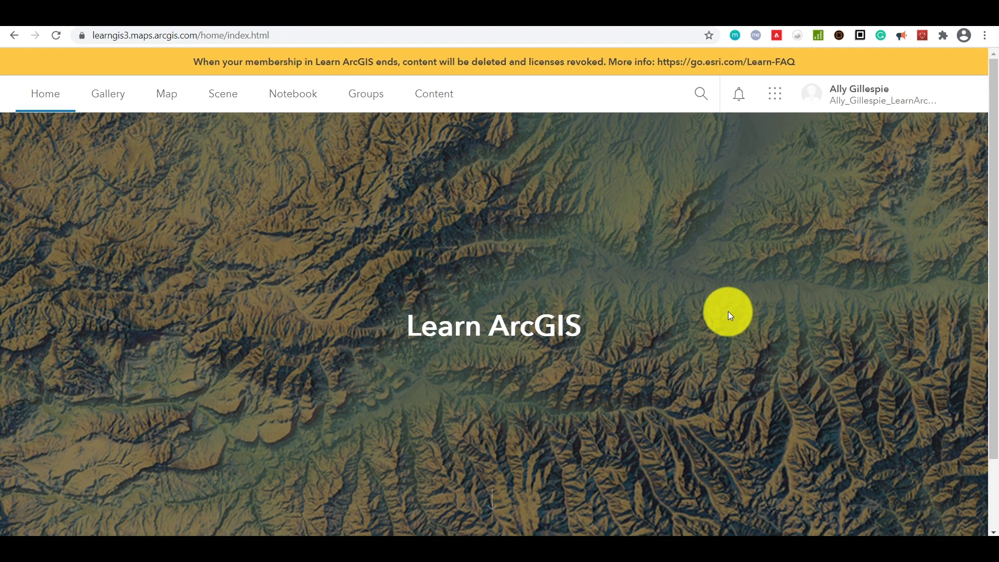
Sign out of the Learn ArcGIS account from the account menu.
{"action": "left_click", "coordinate": [864, 105]}
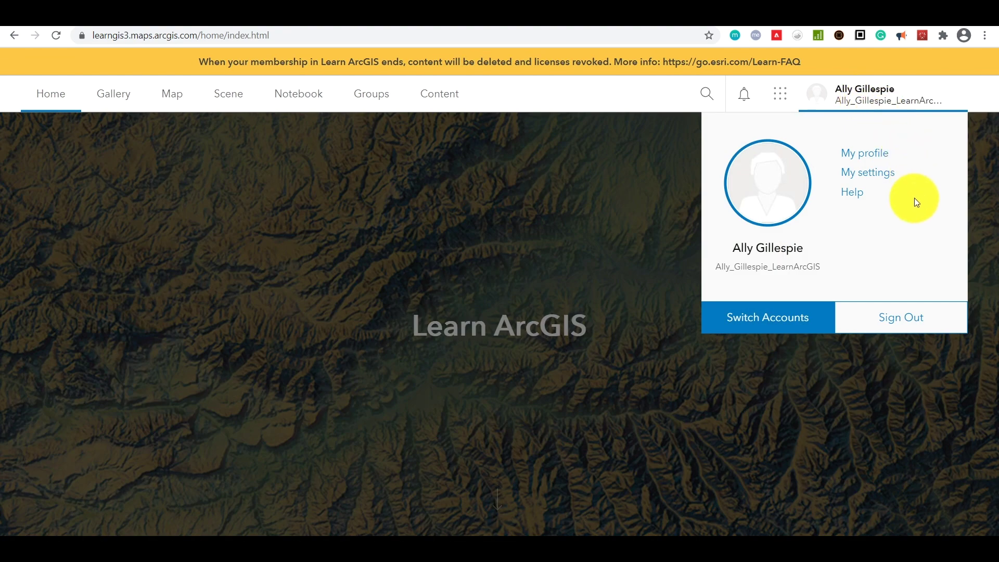
{"action": "left_click", "coordinate": [890, 322]}
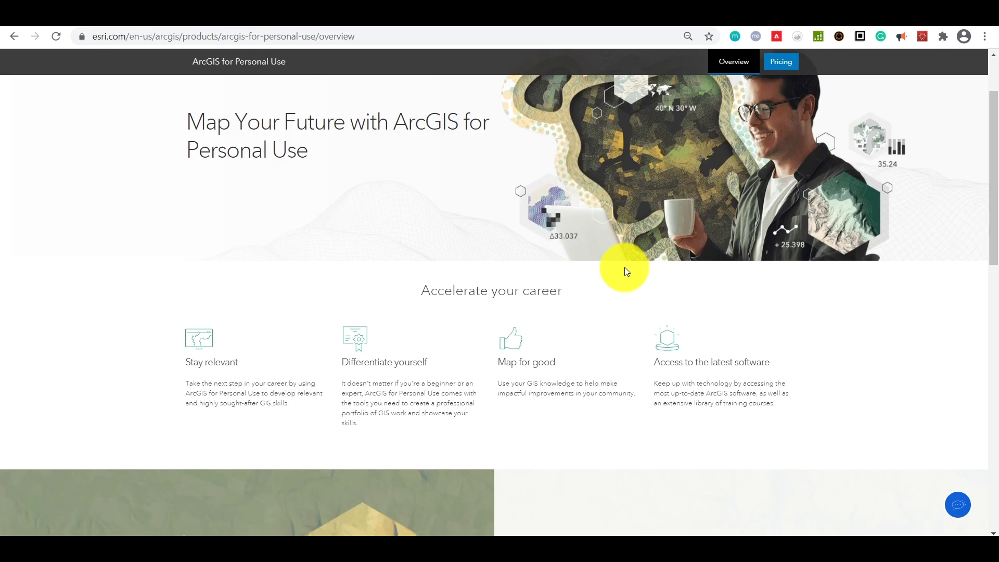
{"action": "scroll", "coordinate": [625, 271], "scroll_direction": "down", "scroll_amount": 2}
{"action": "scroll", "coordinate": [624, 271], "scroll_direction": "down", "scroll_amount": 1}
{"action": "scroll", "coordinate": [624, 271], "scroll_direction": "down", "scroll_amount": 1}
{"action": "scroll", "coordinate": [624, 271], "scroll_direction": "down", "scroll_amount": 1}
{"action": "scroll", "coordinate": [624, 271], "scroll_direction": "down", "scroll_amount": 1}
{"action": "scroll", "coordinate": [624, 271], "scroll_direction": "down", "scroll_amount": 1}
{"action": "scroll", "coordinate": [624, 271], "scroll_direction": "down", "scroll_amount": 1}
{"action": "scroll", "coordinate": [624, 271], "scroll_direction": "down", "scroll_amount": 1}
{"action": "scroll", "coordinate": [624, 271], "scroll_direction": "down", "scroll_amount": 1}
{"action": "scroll", "coordinate": [624, 271], "scroll_direction": "down", "scroll_amount": 1}
{"action": "scroll", "coordinate": [624, 271], "scroll_direction": "down", "scroll_amount": 1}
{"action": "scroll", "coordinate": [624, 271], "scroll_direction": "down", "scroll_amount": 1}
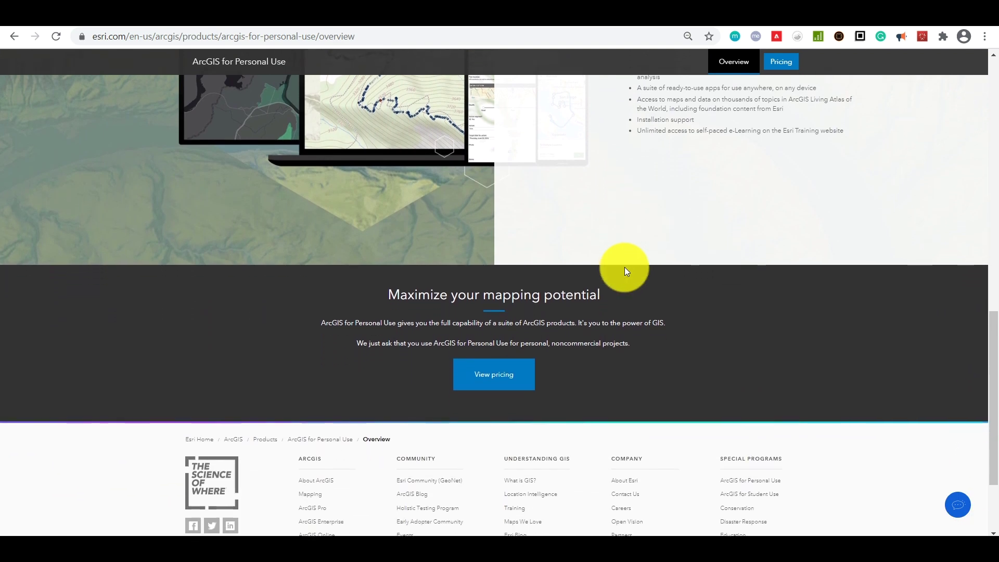
Open the ArcGIS for Personal Use pricing page showing the $100/yr plan.
{"action": "left_click", "coordinate": [493, 373]}
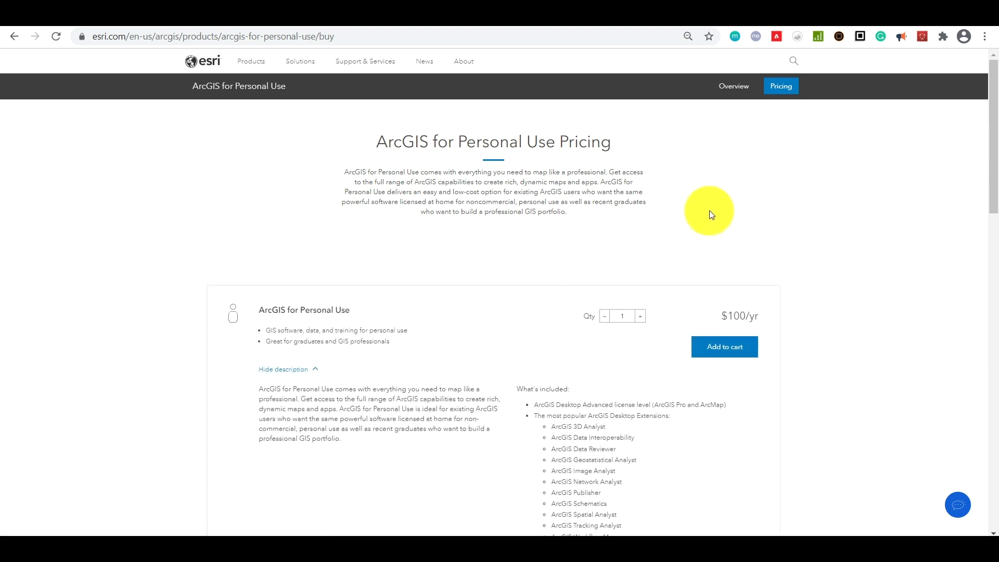
{"action": "scroll", "coordinate": [709, 210], "scroll_direction": "down", "scroll_amount": 1}
{"action": "scroll", "coordinate": [710, 210], "scroll_direction": "down", "scroll_amount": 1}
{"action": "scroll", "coordinate": [709, 214], "scroll_direction": "down", "scroll_amount": 2}
{"action": "scroll", "coordinate": [709, 214], "scroll_direction": "down", "scroll_amount": 1}
{"action": "scroll", "coordinate": [709, 214], "scroll_direction": "down", "scroll_amount": 2}
{"action": "scroll", "coordinate": [709, 215], "scroll_direction": "down", "scroll_amount": 1}
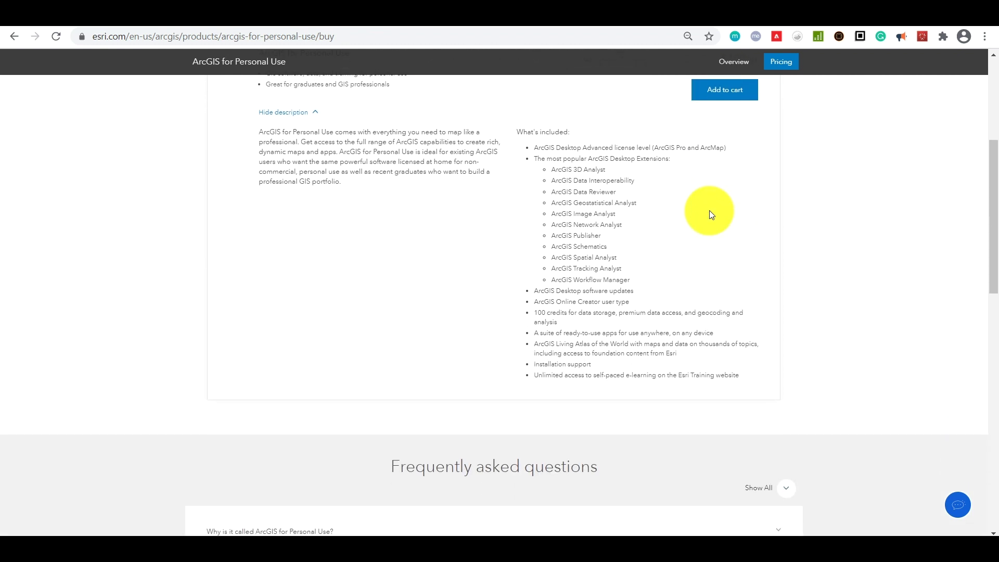
{"action": "scroll", "coordinate": [709, 214], "scroll_direction": "down", "scroll_amount": 1}
{"action": "scroll", "coordinate": [709, 210], "scroll_direction": "down", "scroll_amount": 1}
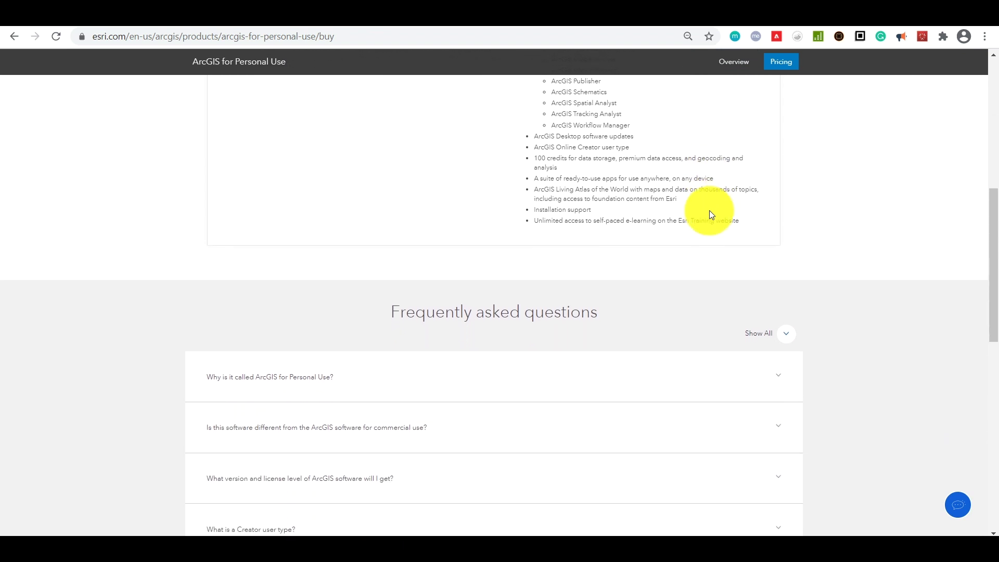
{"action": "scroll", "coordinate": [709, 202], "scroll_direction": "down", "scroll_amount": 1}
{"action": "scroll", "coordinate": [710, 204], "scroll_direction": "down", "scroll_amount": 1}
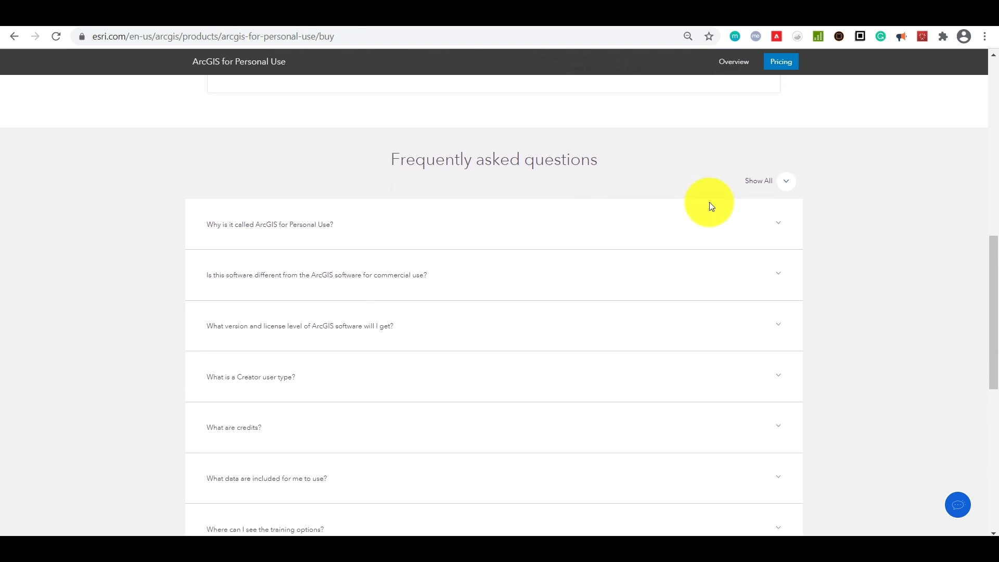
{"action": "scroll", "coordinate": [710, 204], "scroll_direction": "up", "scroll_amount": 1}
{"action": "scroll", "coordinate": [710, 206], "scroll_direction": "up", "scroll_amount": 1}
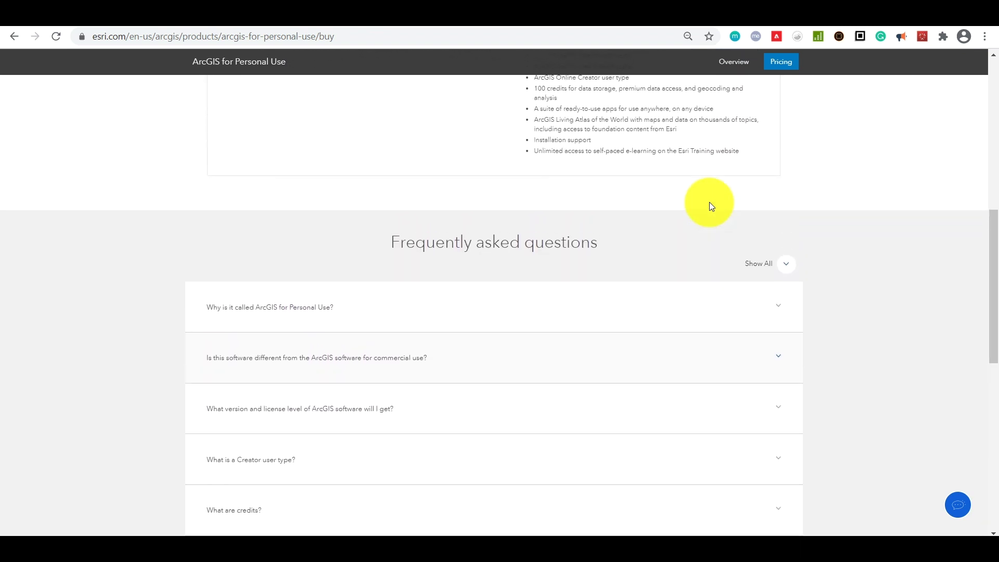
{"action": "scroll", "coordinate": [710, 207], "scroll_direction": "up", "scroll_amount": 1}
{"action": "scroll", "coordinate": [709, 206], "scroll_direction": "up", "scroll_amount": 1}
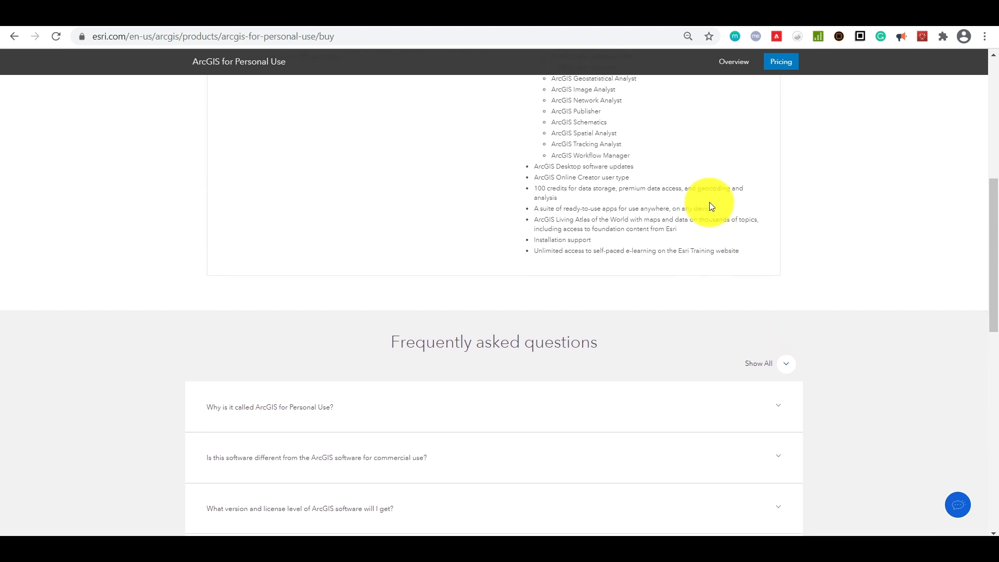
{"action": "scroll", "coordinate": [709, 206], "scroll_direction": "up", "scroll_amount": 1}
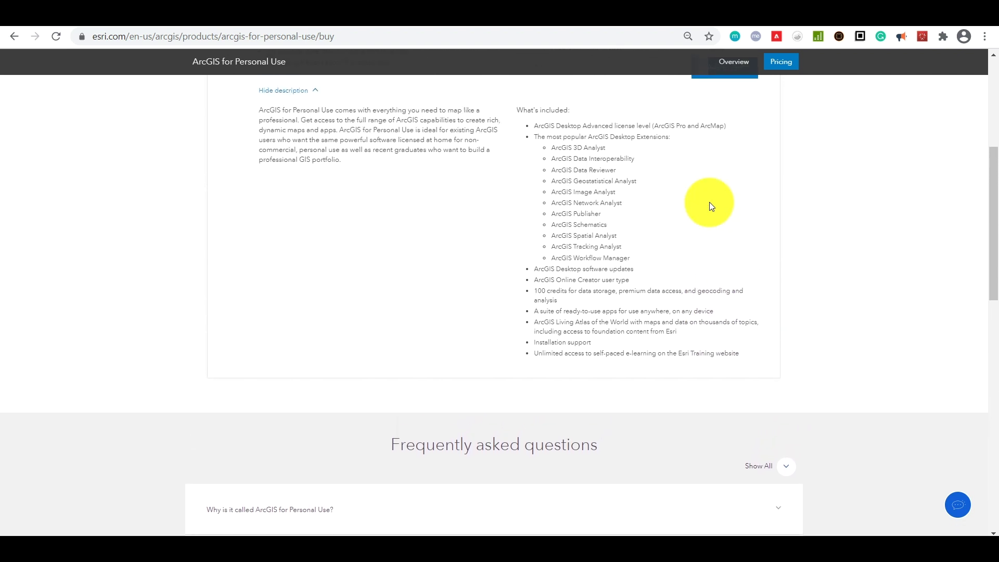
{"action": "scroll", "coordinate": [710, 206], "scroll_direction": "up", "scroll_amount": 1}
{"action": "scroll", "coordinate": [710, 206], "scroll_direction": "up", "scroll_amount": 1}
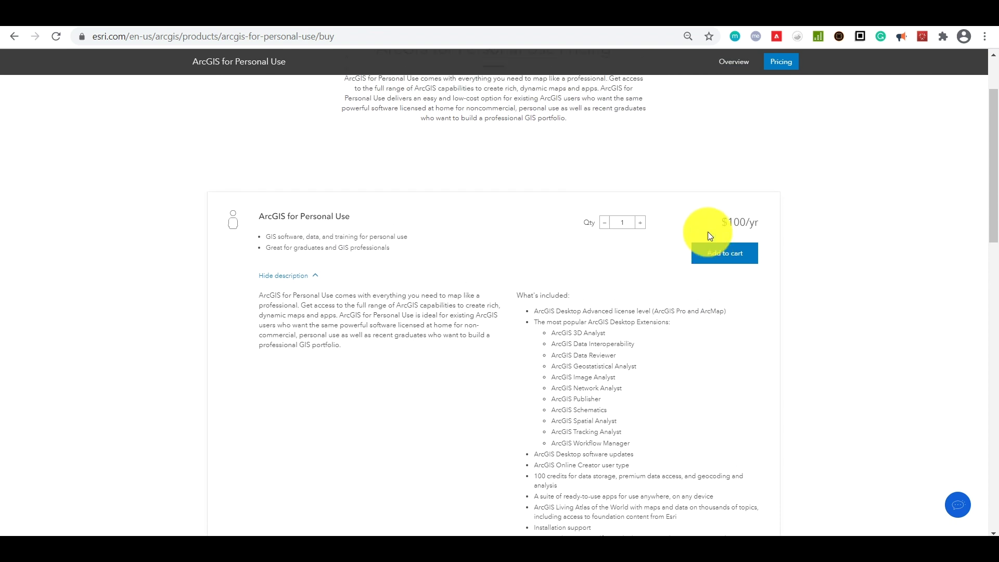
{"action": "scroll", "coordinate": [708, 232], "scroll_direction": "up", "scroll_amount": 1}
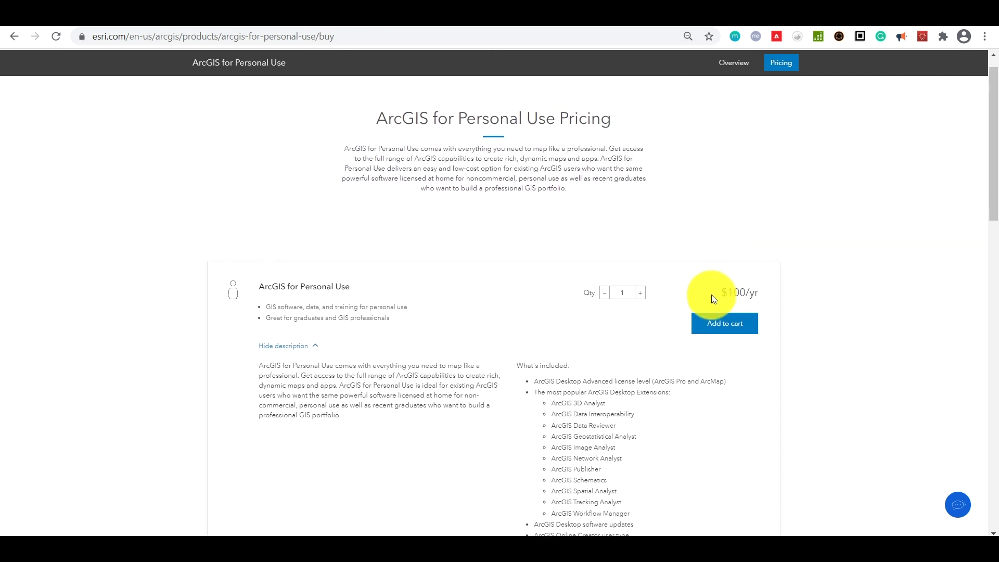
Add one ArcGIS for Personal Use term license ($100.00) to the cart and view the cart.
{"action": "left_click", "coordinate": [640, 294]}
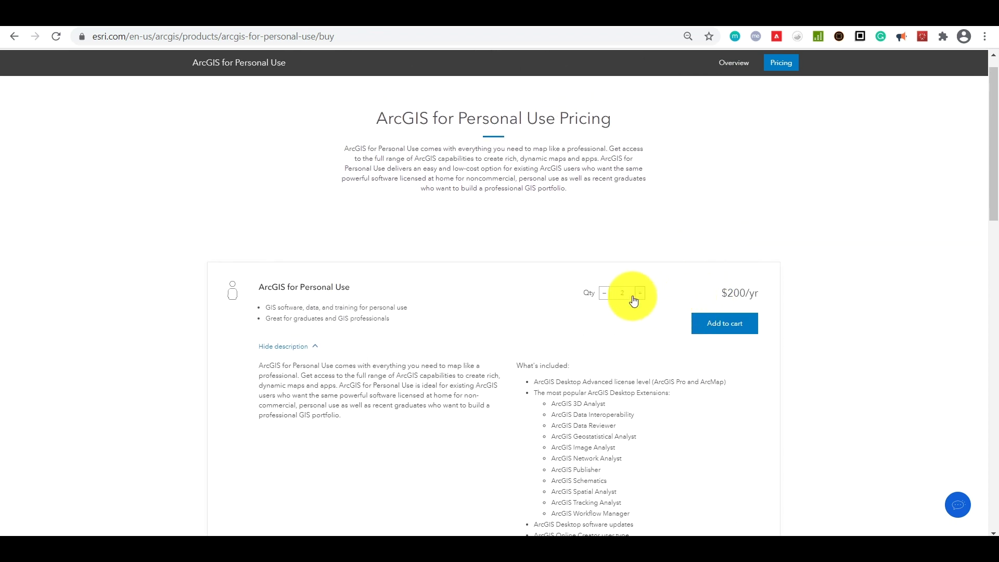
{"action": "left_click", "coordinate": [605, 295]}
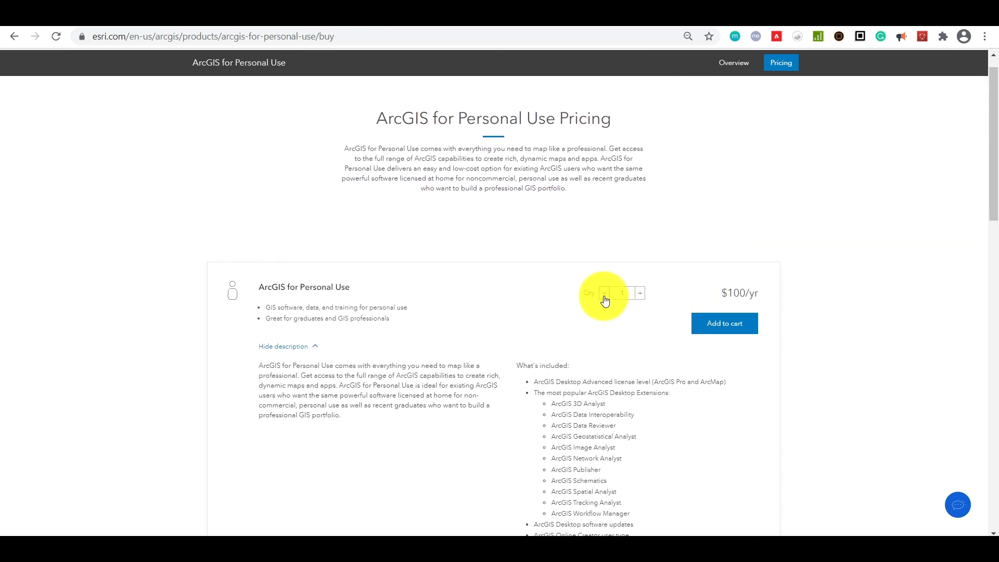
{"action": "left_click", "coordinate": [724, 325]}
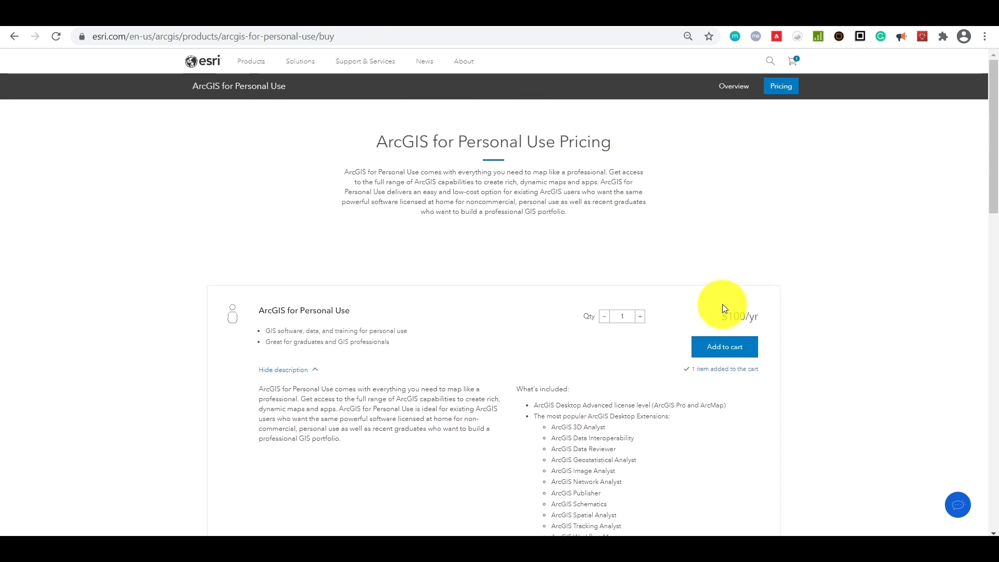
{"action": "left_click", "coordinate": [794, 64]}
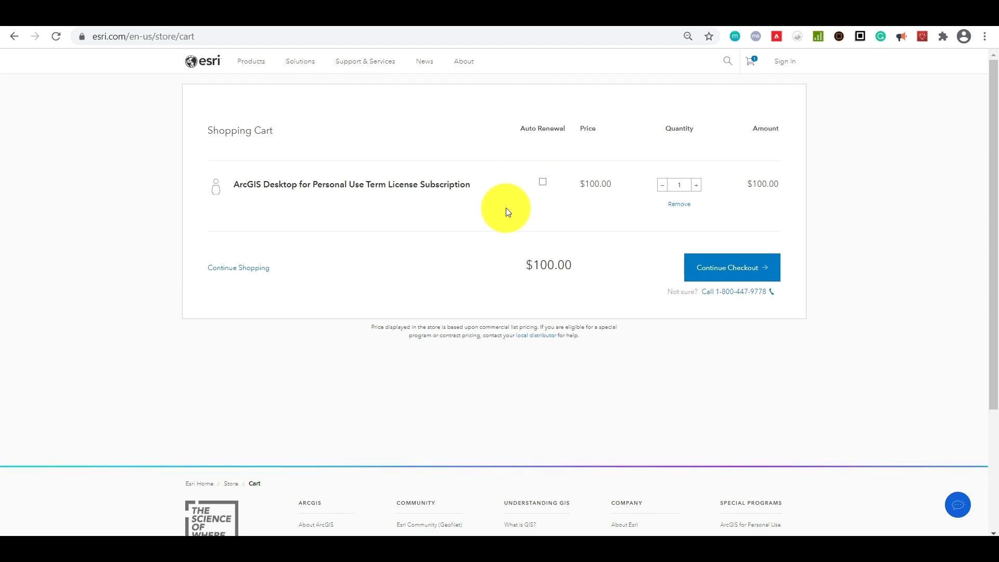
Turn on automatic renewal for the license and continue from the cart to checkout.
{"action": "left_click", "coordinate": [542, 182]}
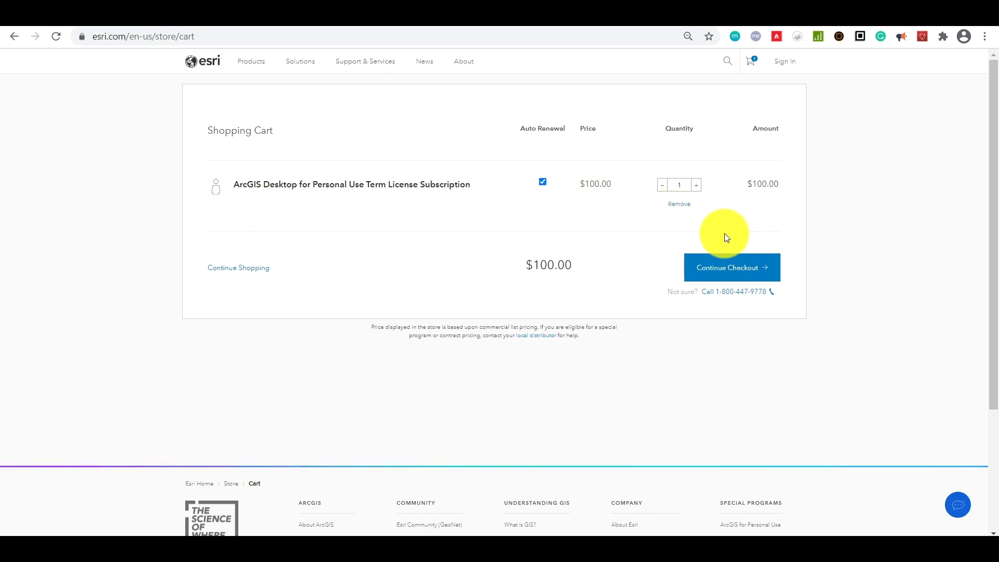
{"action": "left_click", "coordinate": [734, 270]}
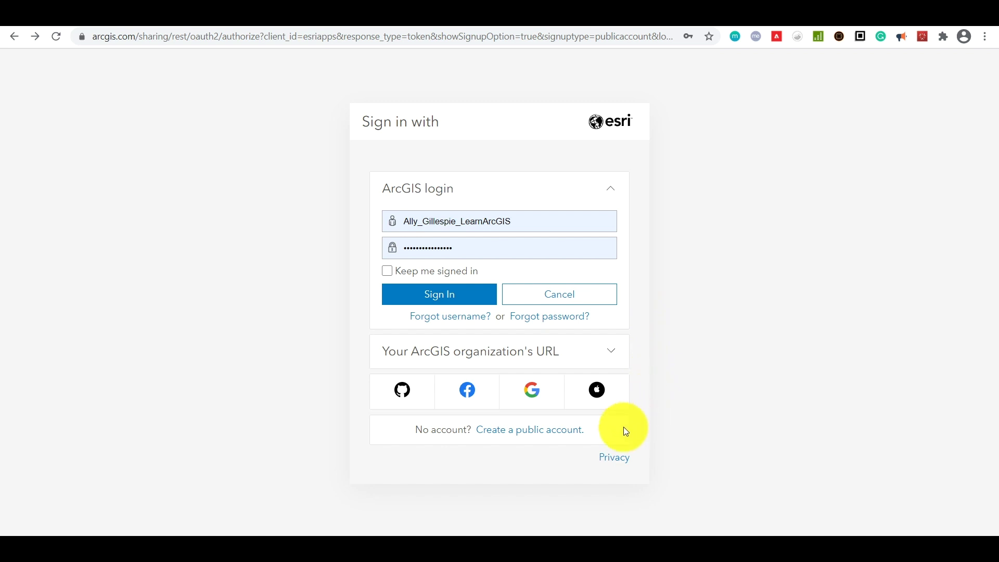
Fill the public account sign-up form with test name and email, and accept both agreements.
{"action": "left_click", "coordinate": [523, 434]}
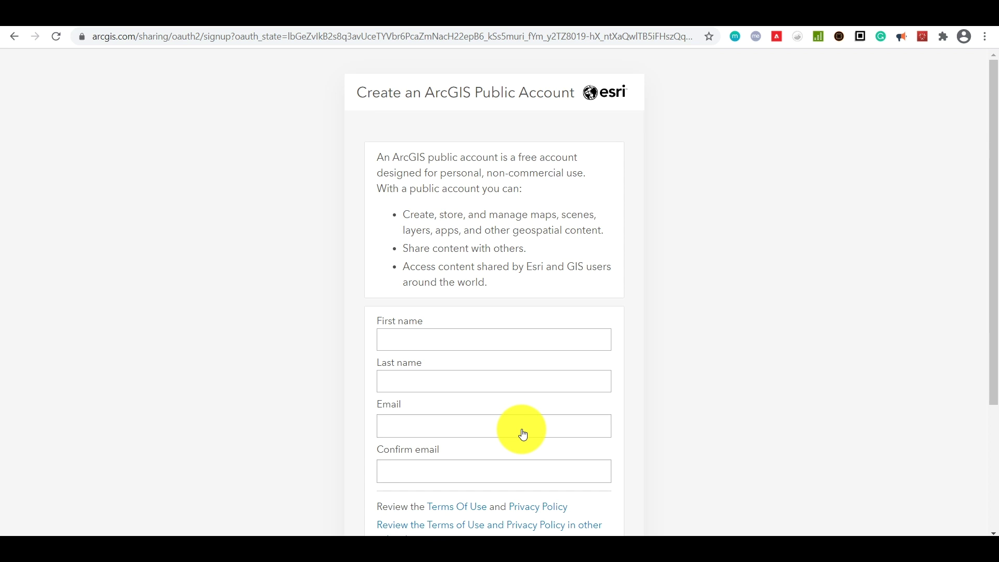
{"action": "scroll", "coordinate": [523, 434], "scroll_direction": "down", "scroll_amount": 1}
{"action": "scroll", "coordinate": [523, 434], "scroll_direction": "down", "scroll_amount": 1}
{"action": "scroll", "coordinate": [523, 433], "scroll_direction": "down", "scroll_amount": 1}
{"action": "scroll", "coordinate": [523, 434], "scroll_direction": "down", "scroll_amount": 1}
{"action": "scroll", "coordinate": [523, 434], "scroll_direction": "down", "scroll_amount": 1}
{"action": "scroll", "coordinate": [523, 433], "scroll_direction": "down", "scroll_amount": 1}
{"action": "scroll", "coordinate": [523, 434], "scroll_direction": "down", "scroll_amount": 1}
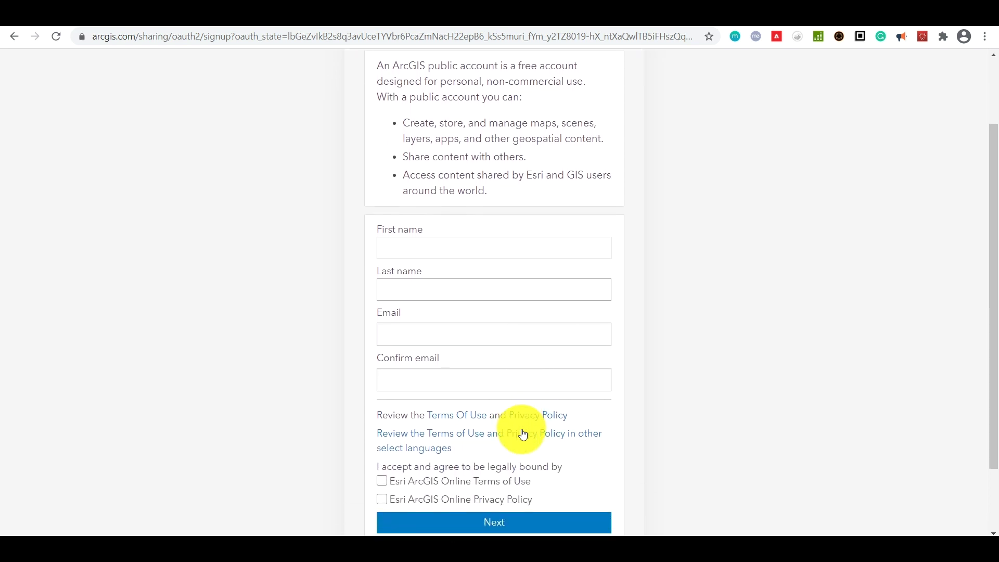
{"action": "scroll", "coordinate": [523, 434], "scroll_direction": "down", "scroll_amount": 1}
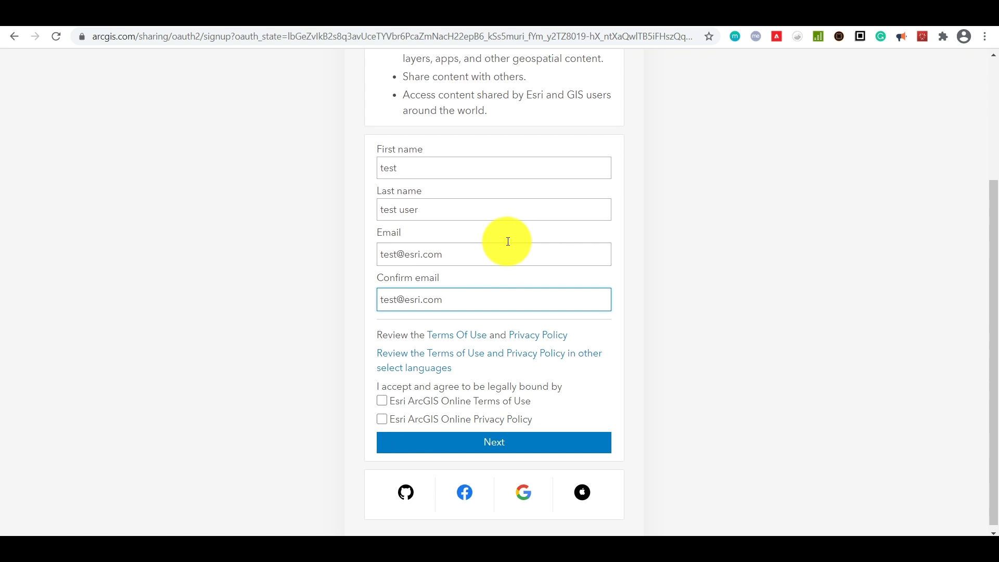
{"action": "scroll", "coordinate": [507, 241], "scroll_direction": "down", "scroll_amount": 1}
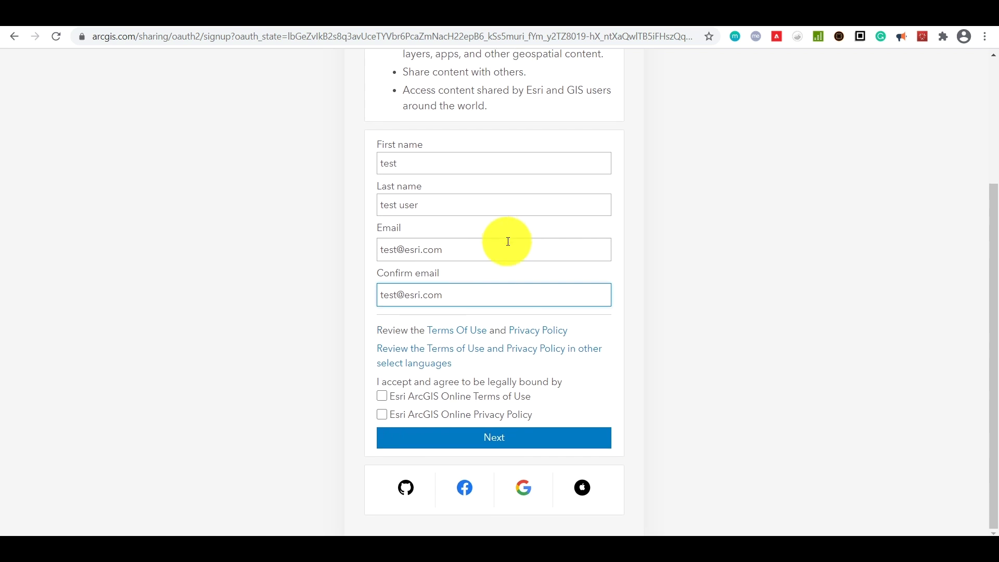
{"action": "left_click", "coordinate": [456, 338]}
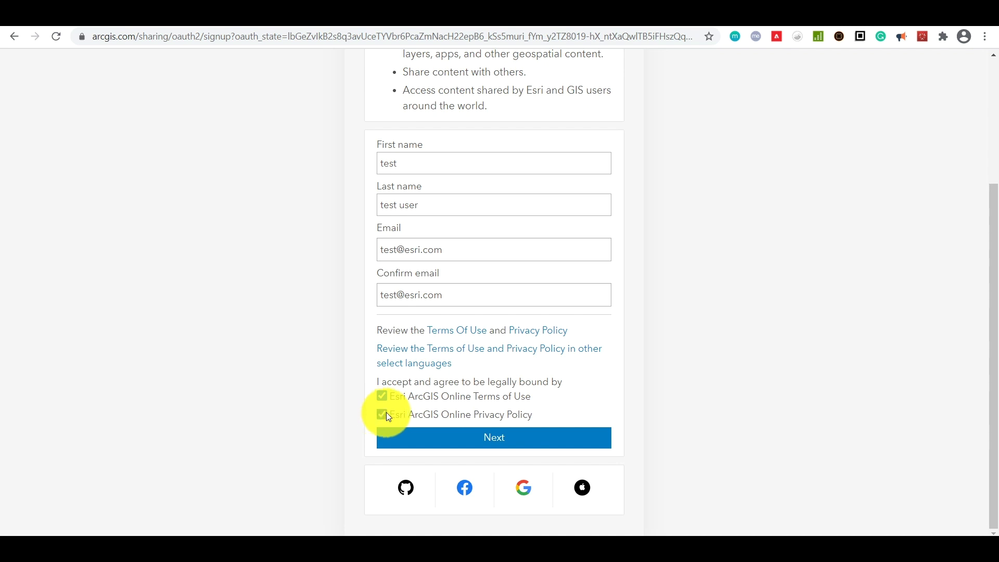
Submit the sign-up details and begin entering the new account's username.
{"action": "left_click", "coordinate": [484, 440]}
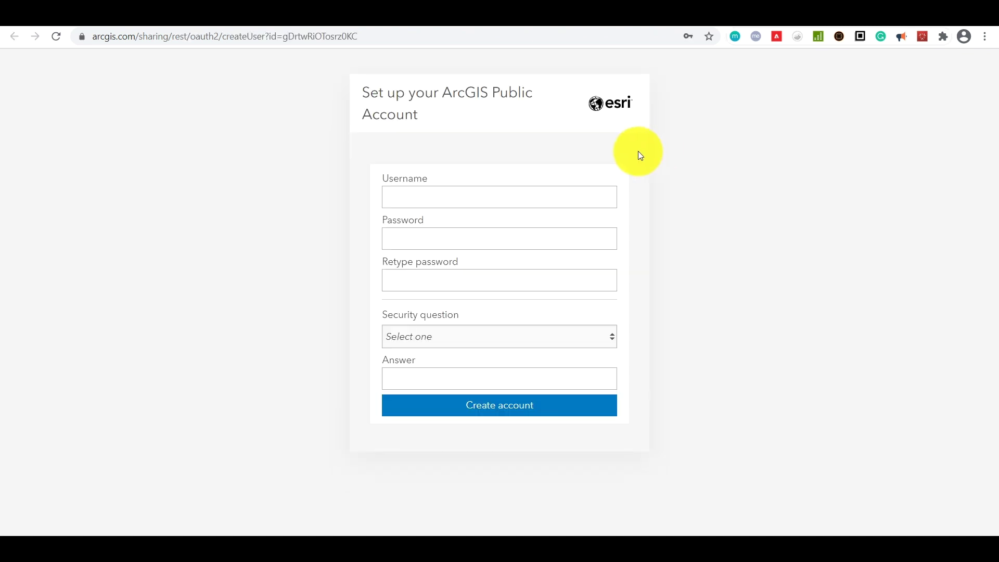
{"action": "left_click", "coordinate": [544, 206]}
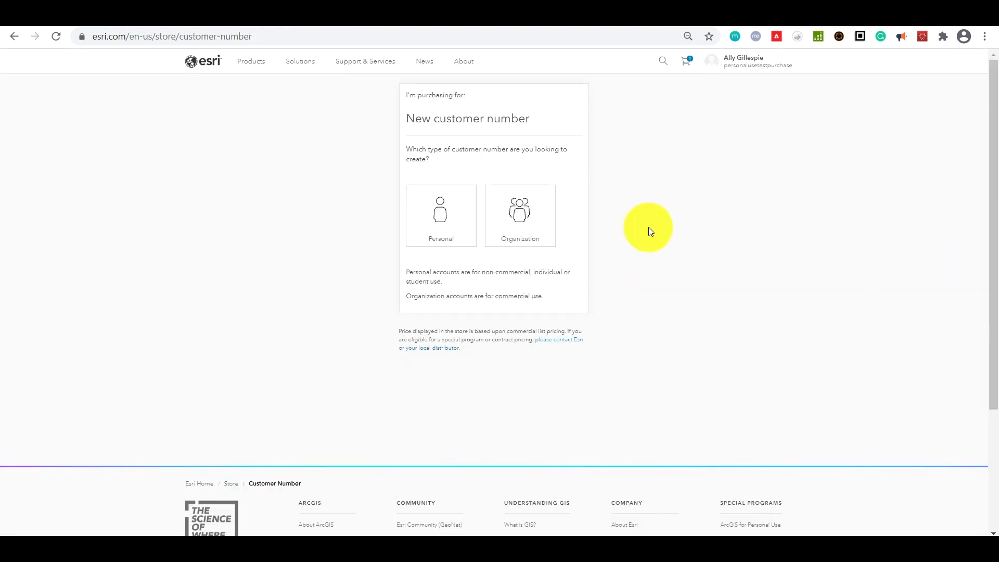
Choose a Personal customer number, save the address details and return to the cart.
{"action": "left_click", "coordinate": [447, 224]}
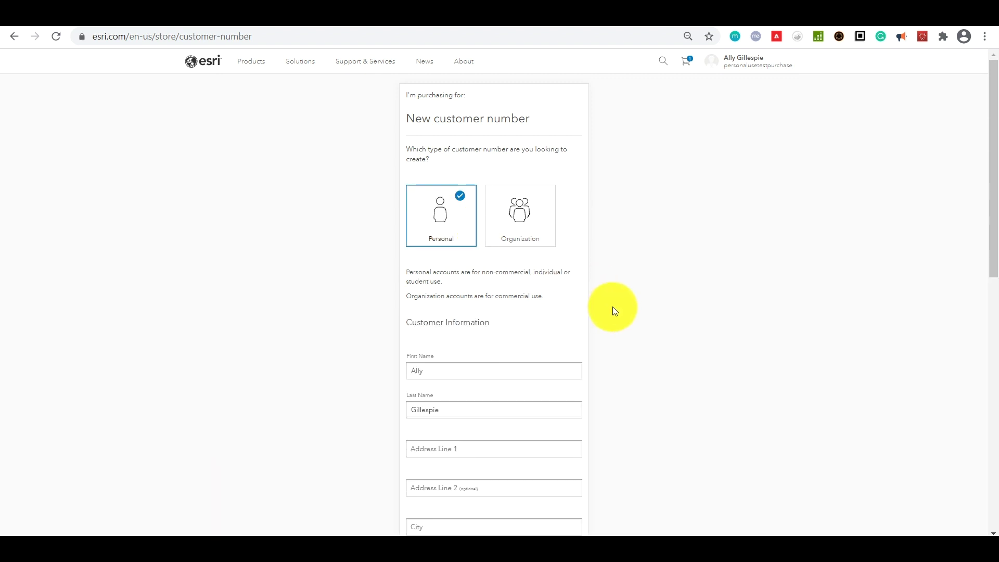
{"action": "scroll", "coordinate": [614, 311], "scroll_direction": "down", "scroll_amount": 1}
{"action": "scroll", "coordinate": [614, 312], "scroll_direction": "down", "scroll_amount": 1}
{"action": "scroll", "coordinate": [614, 311], "scroll_direction": "down", "scroll_amount": 1}
{"action": "scroll", "coordinate": [613, 311], "scroll_direction": "down", "scroll_amount": 1}
{"action": "scroll", "coordinate": [613, 311], "scroll_direction": "down", "scroll_amount": 1}
{"action": "scroll", "coordinate": [614, 312], "scroll_direction": "down", "scroll_amount": 1}
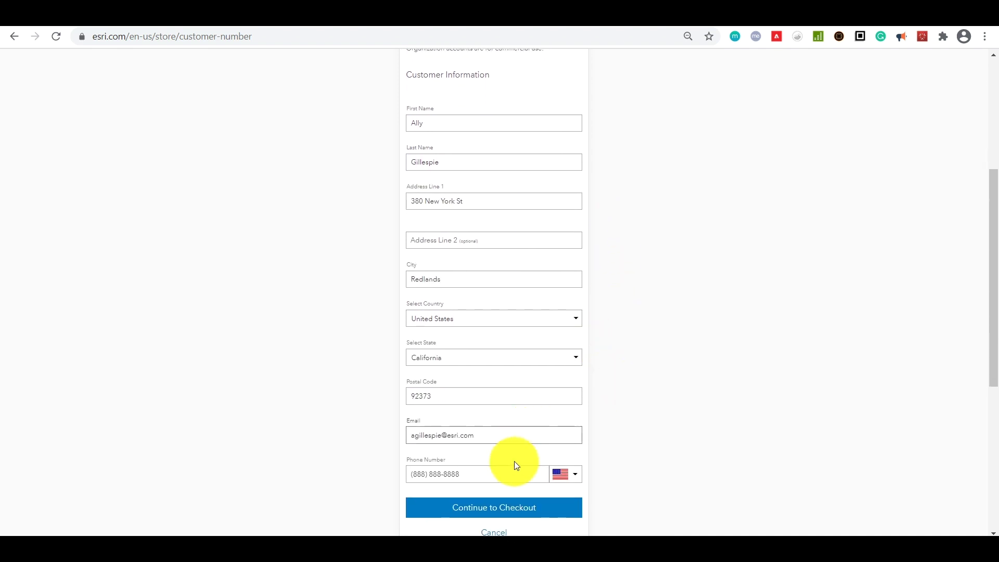
{"action": "left_click", "coordinate": [485, 511]}
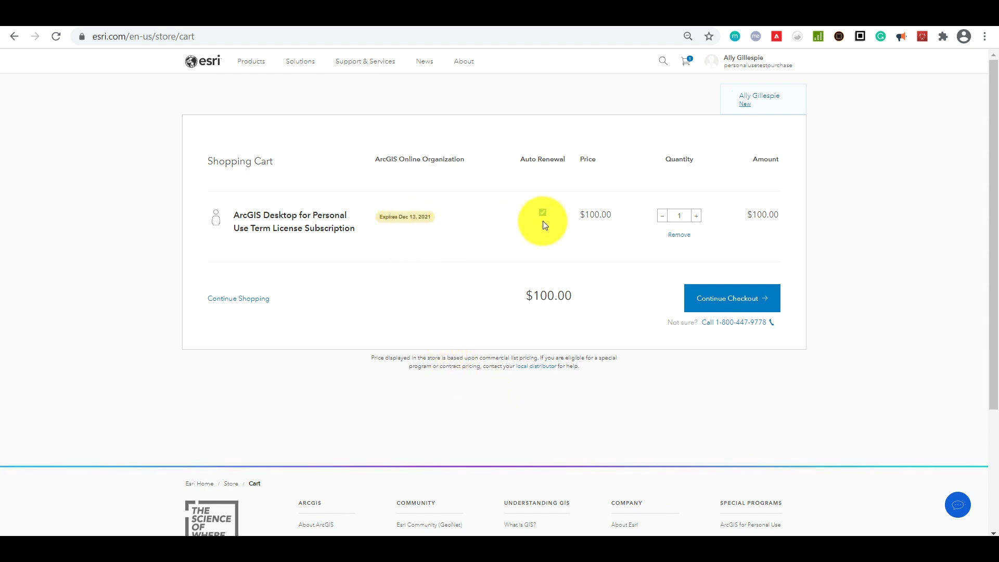
Pay for the $100.00 order by credit card with billing details, then proceed to review.
{"action": "left_click", "coordinate": [717, 303]}
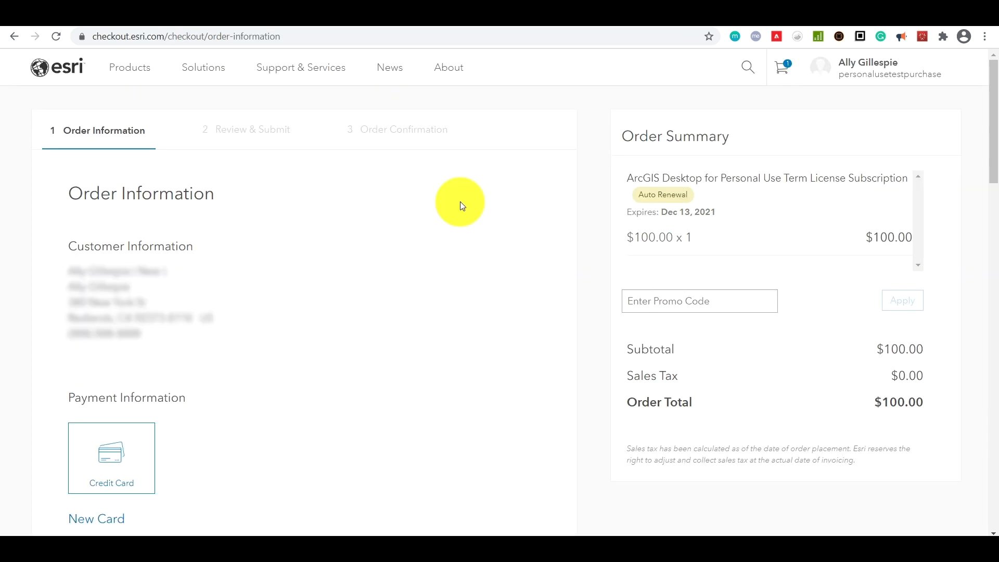
{"action": "scroll", "coordinate": [459, 201], "scroll_direction": "down", "scroll_amount": 1}
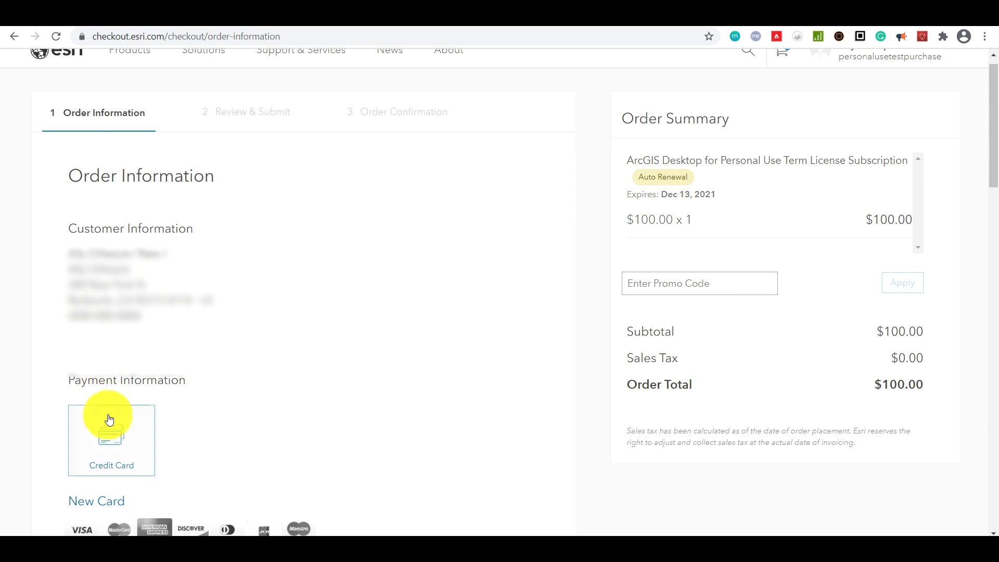
{"action": "left_click", "coordinate": [111, 446]}
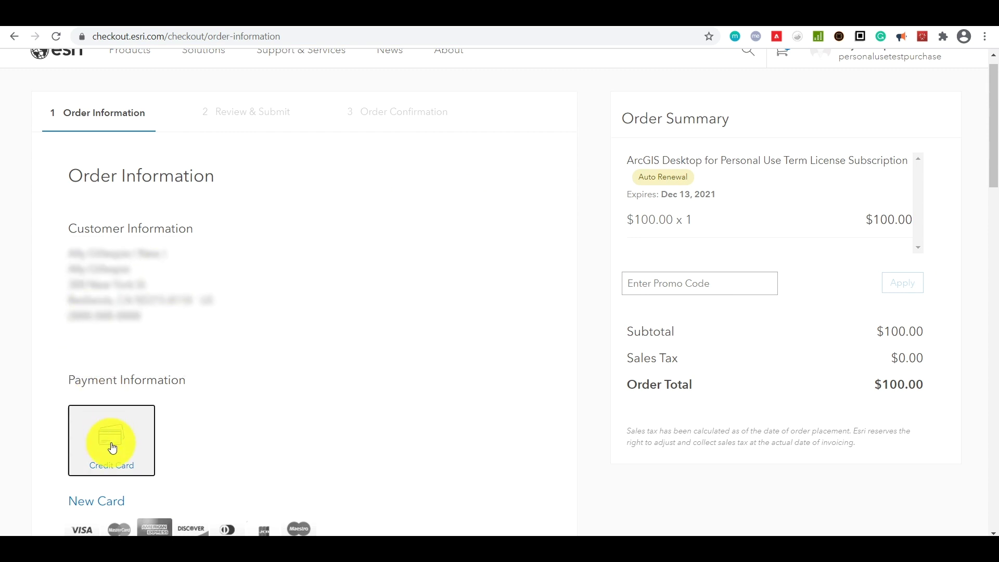
{"action": "scroll", "coordinate": [507, 477], "scroll_direction": "down", "scroll_amount": 5}
{"action": "scroll", "coordinate": [506, 476], "scroll_direction": "down", "scroll_amount": 2}
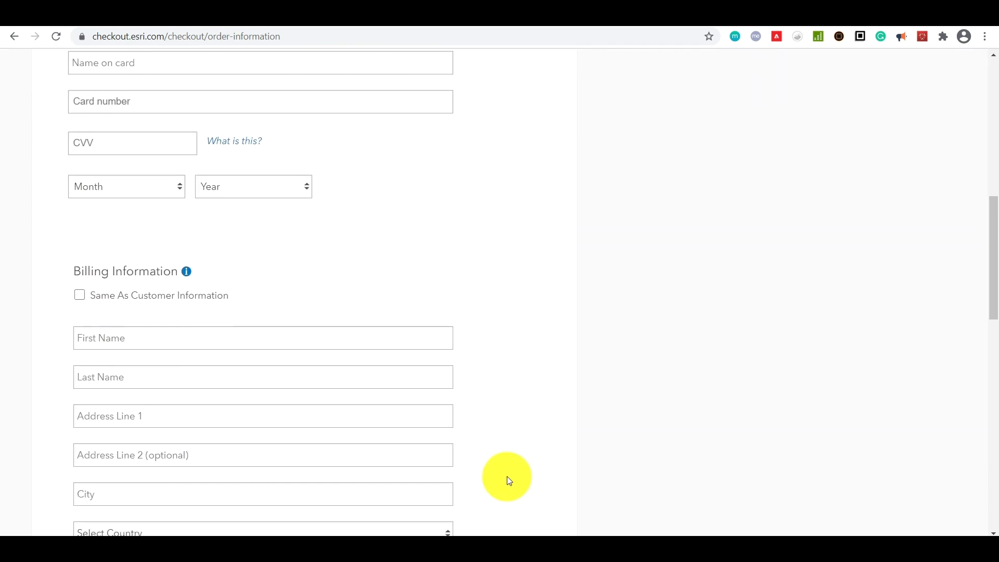
{"action": "scroll", "coordinate": [506, 477], "scroll_direction": "down", "scroll_amount": 1}
{"action": "scroll", "coordinate": [506, 476], "scroll_direction": "down", "scroll_amount": 1}
{"action": "scroll", "coordinate": [506, 477], "scroll_direction": "down", "scroll_amount": 2}
{"action": "scroll", "coordinate": [506, 477], "scroll_direction": "down", "scroll_amount": 1}
{"action": "scroll", "coordinate": [506, 476], "scroll_direction": "down", "scroll_amount": 1}
{"action": "left_click", "coordinate": [481, 435]}
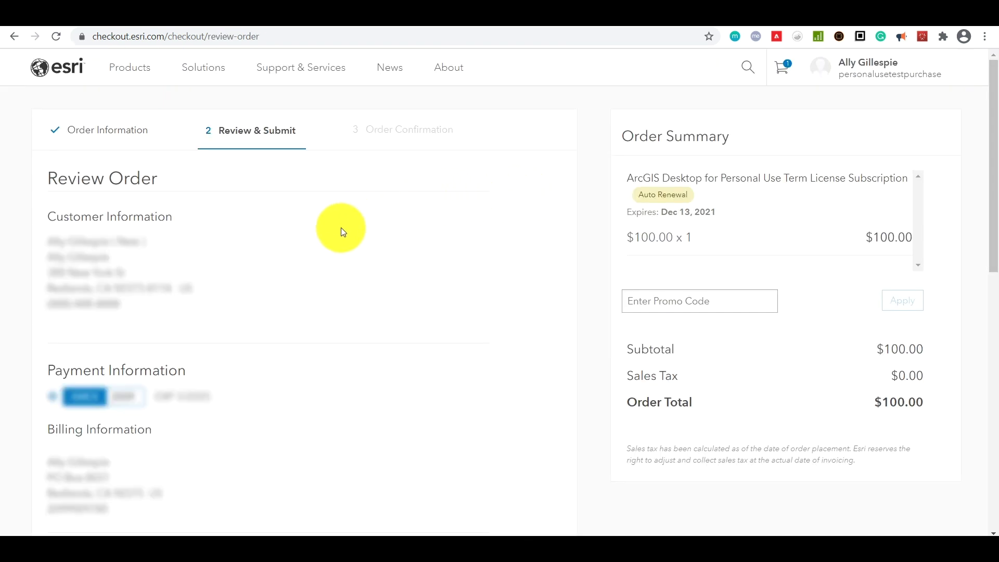
{"action": "scroll", "coordinate": [284, 302], "scroll_direction": "down", "scroll_amount": 3}
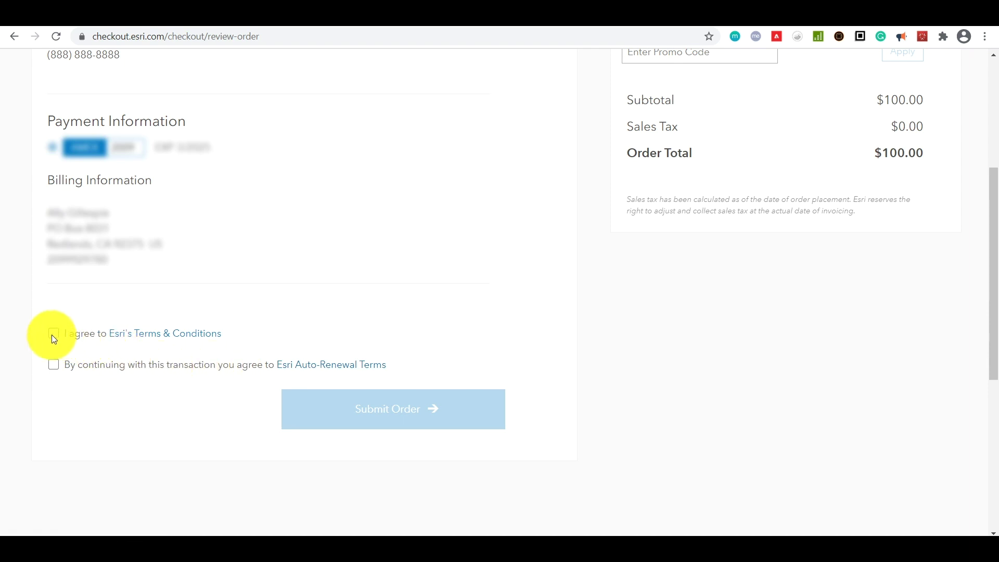
Accept the Esri Auto-Renewal Terms on the order review page.
{"action": "left_click", "coordinate": [53, 365]}
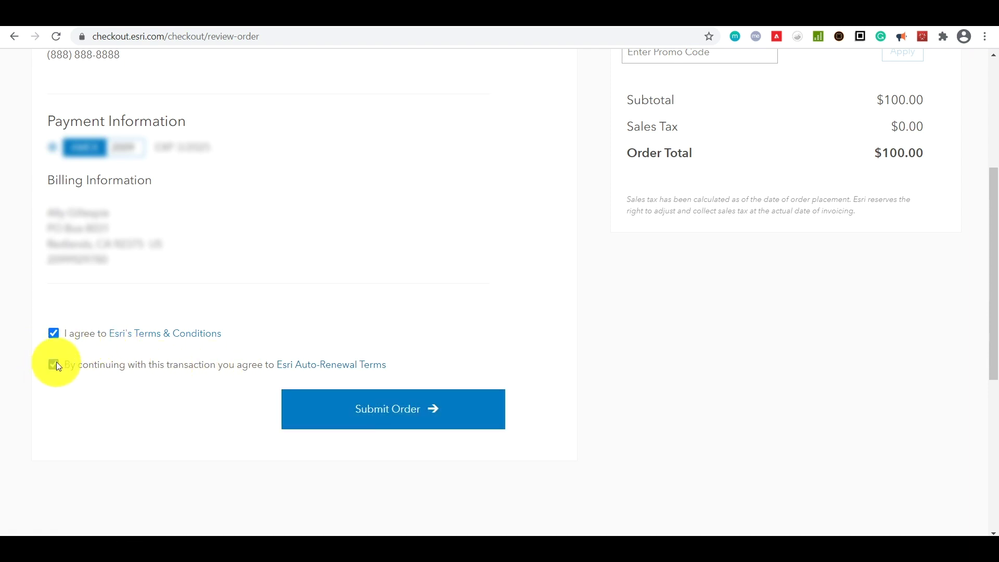